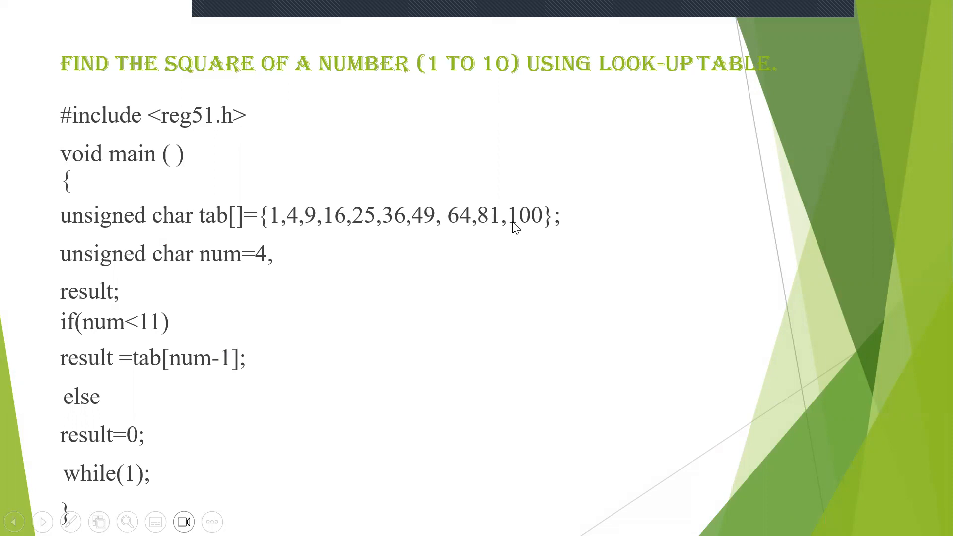
- Advance to the handwritten worked example tracing num = 4 to 16 = (10)16
key("Right")
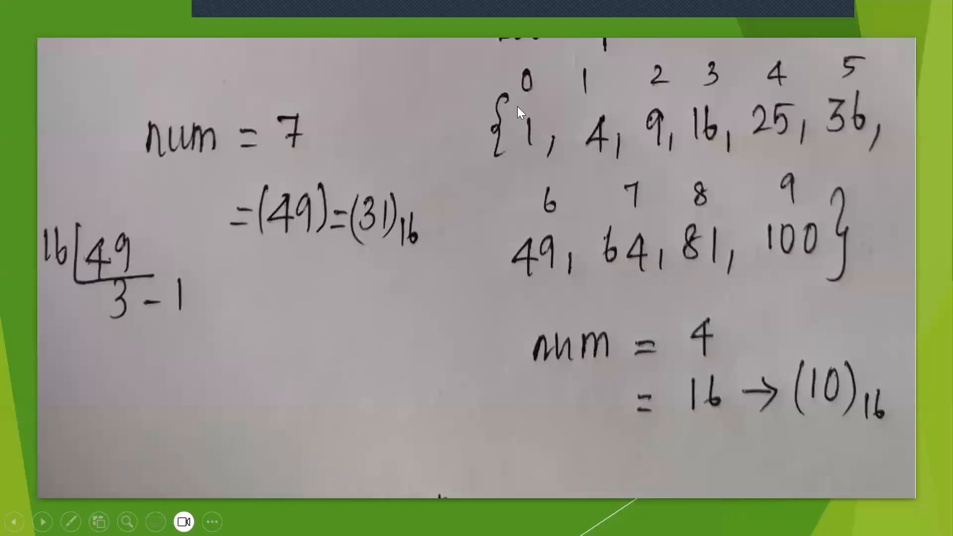
- Flip between the handwritten example and the look-up table C code slide, ending on the code
left_click(814, 221)
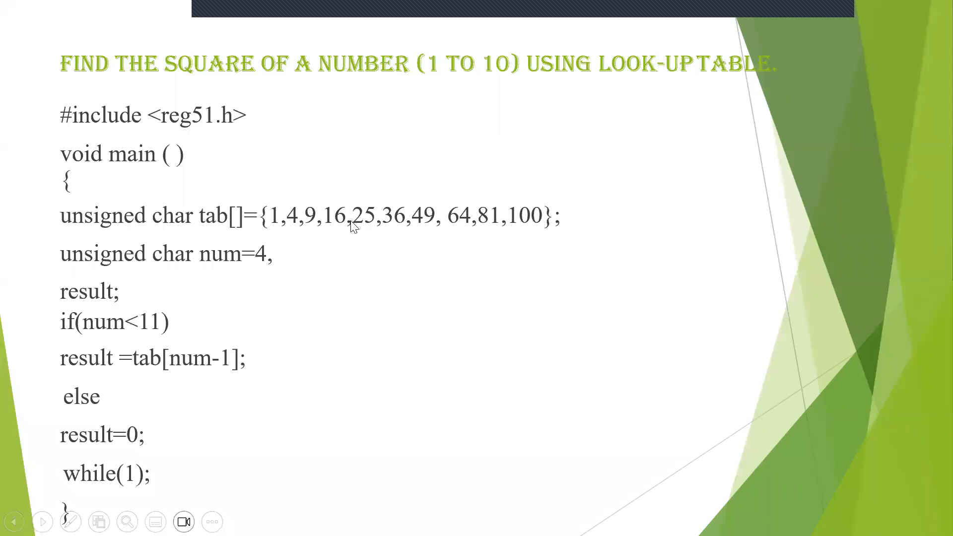
key("Left")
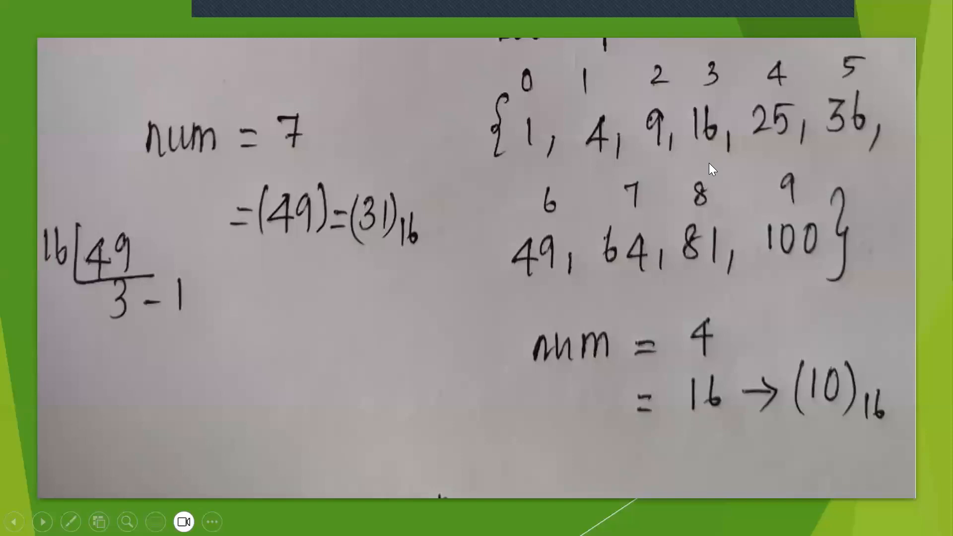
key("Right")
key("Page_Up")
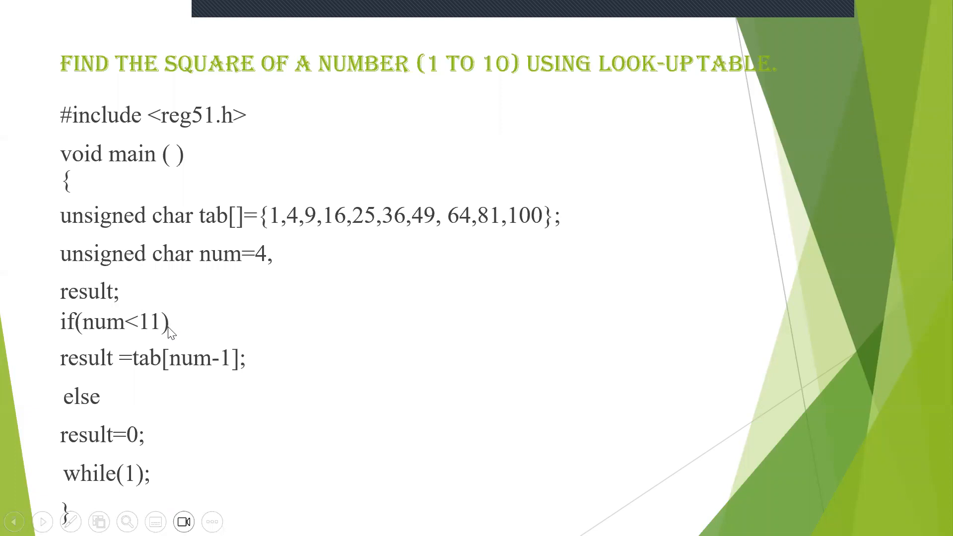
- Show the handwritten example again with num = 7 giving 49 = (31)16
left_click(234, 390)
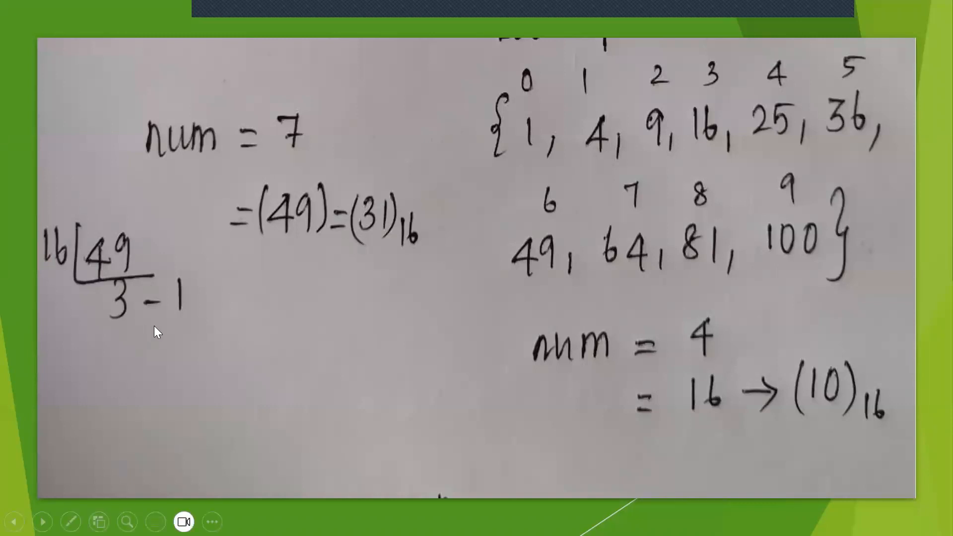
- Reach the OUTPUT slide with debugger locals num 0x04 → 0x10 and num 0x07 → 0x31
left_click(422, 245)
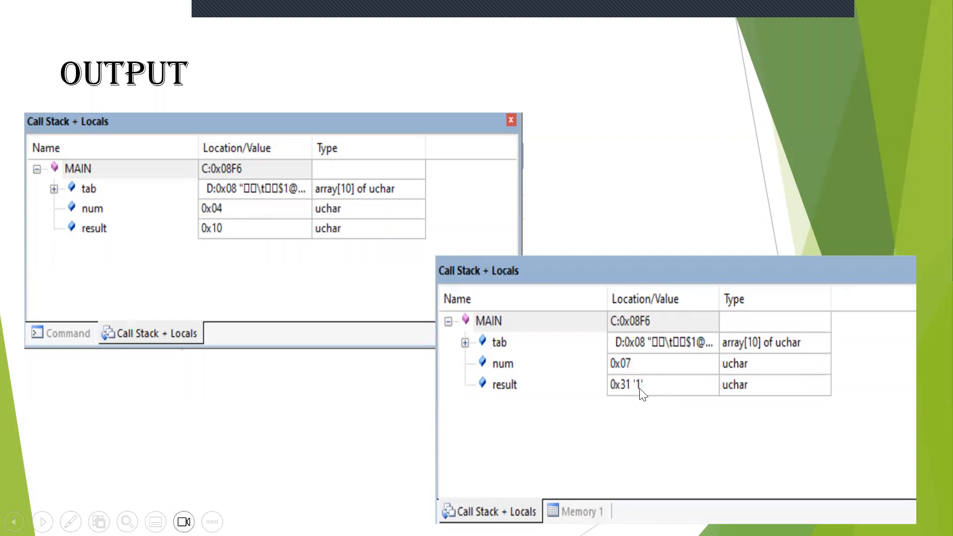
key("Right")
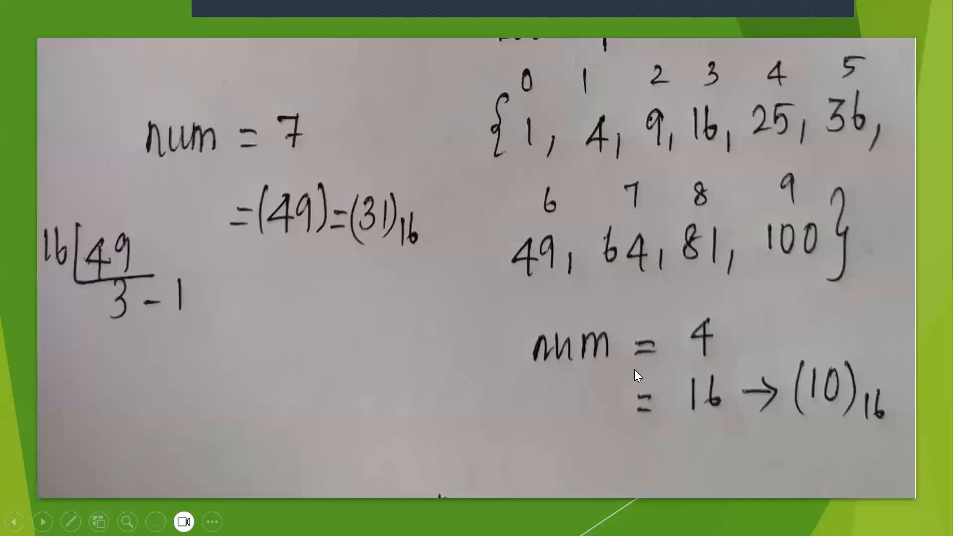
key("Left")
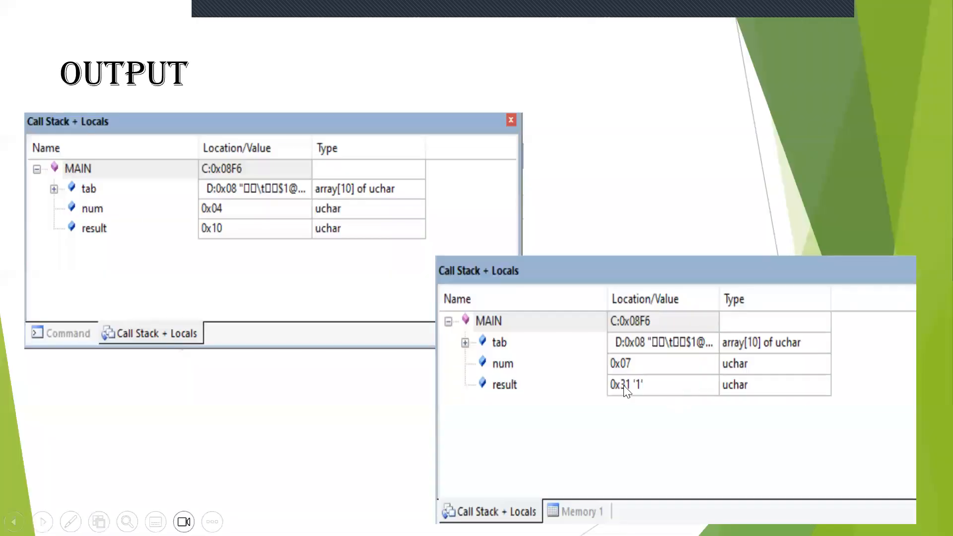